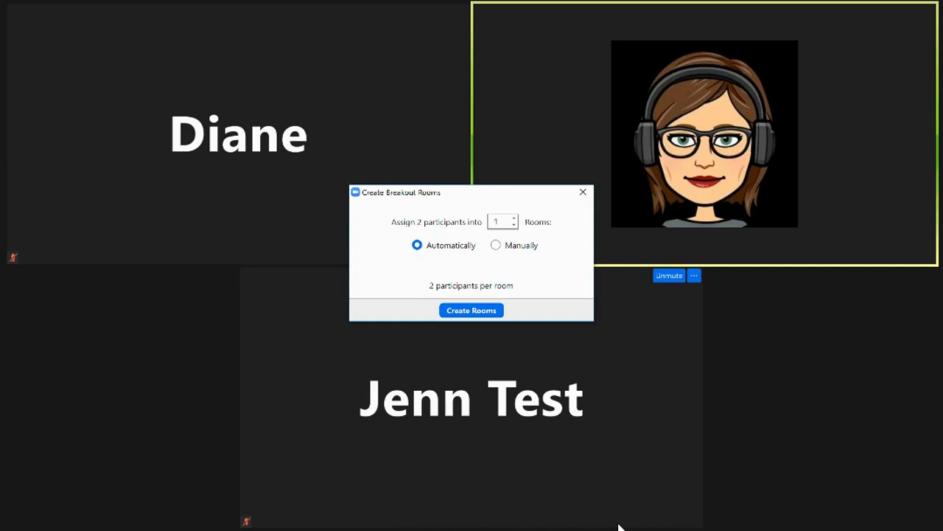
Create two breakout rooms with participants assigned automatically.
{"action": "left_click", "coordinate": [515, 220]}
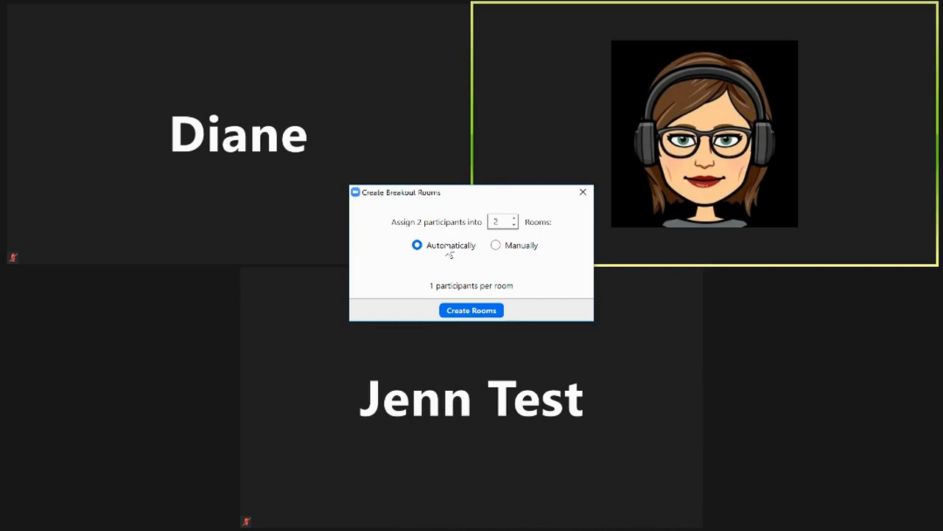
{"action": "left_click", "coordinate": [482, 311]}
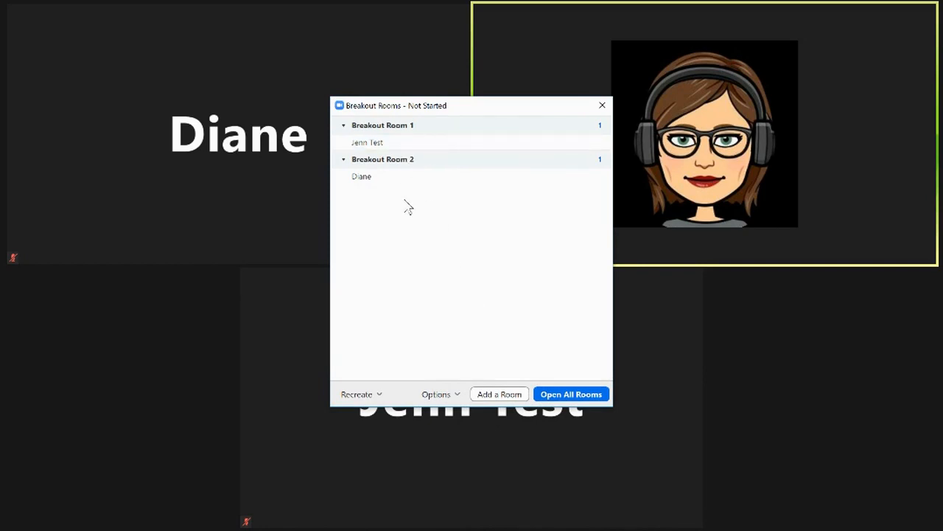
{"action": "mouse_move", "coordinate": [507, 145]}
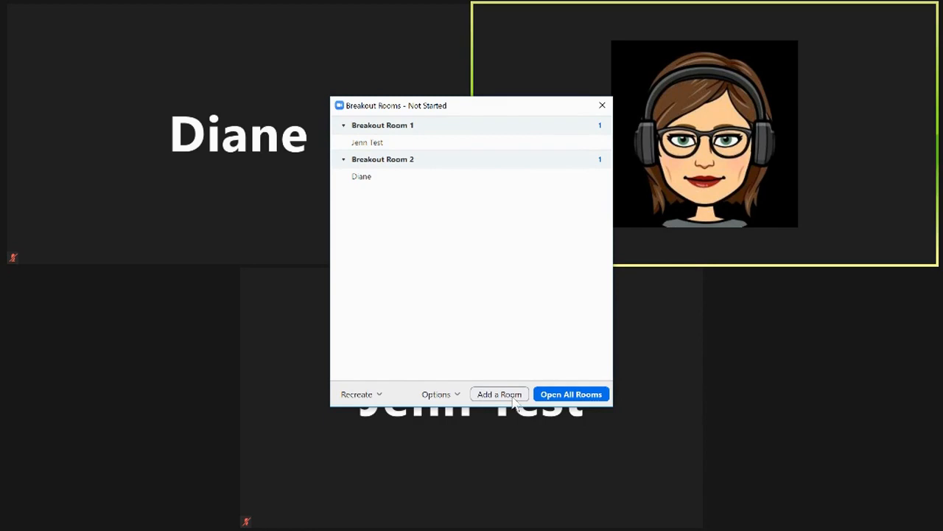
Review the breakout room options, including automatic closing and the available countdown timer lengths.
{"action": "left_click", "coordinate": [457, 396]}
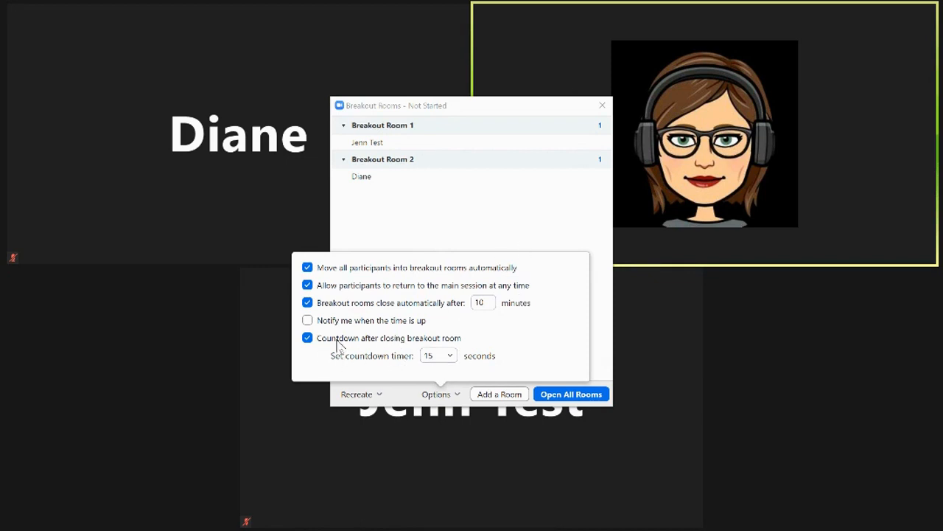
{"action": "left_click", "coordinate": [449, 358]}
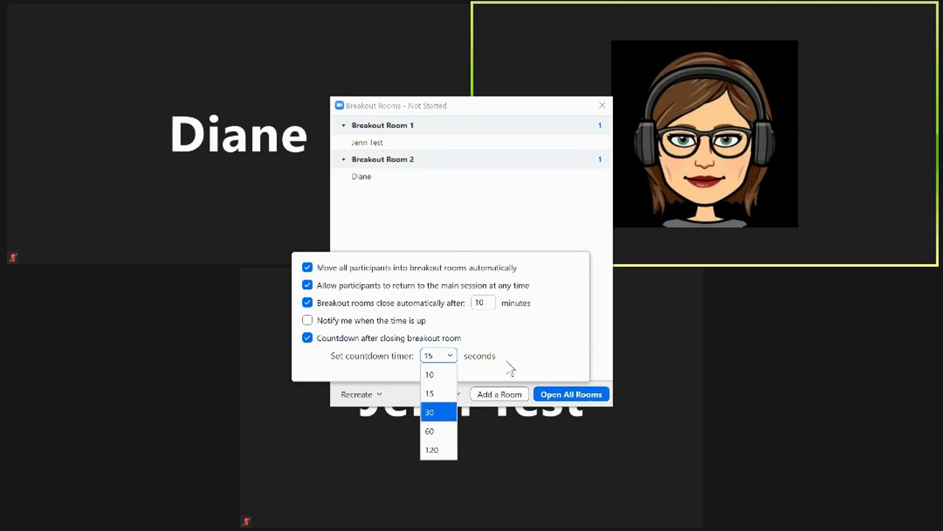
{"action": "left_click", "coordinate": [437, 358]}
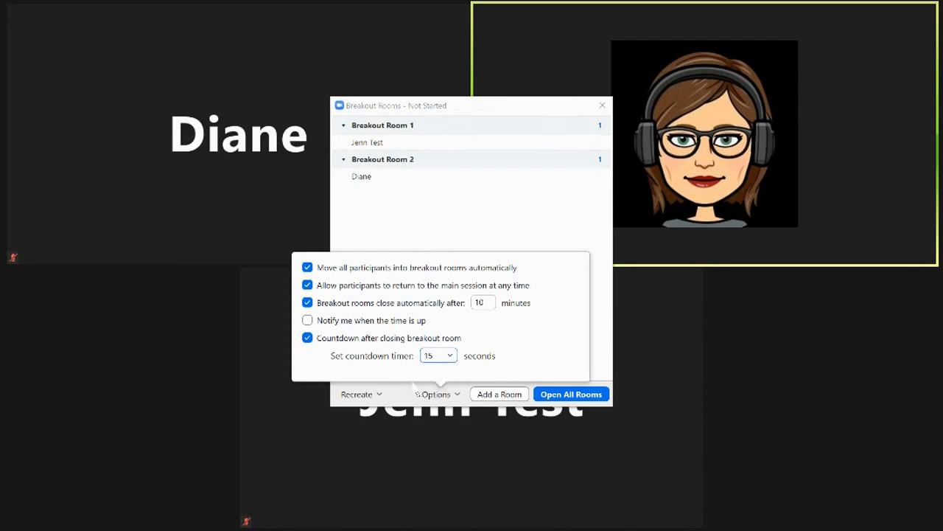
{"action": "left_click", "coordinate": [451, 398]}
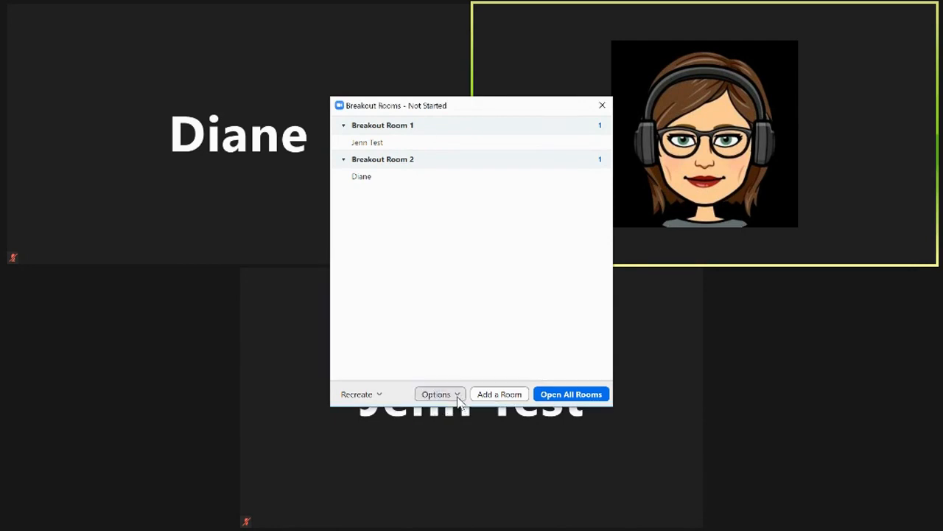
Open all breakout rooms and move the Breakout Rooms window clear of the meeting view.
{"action": "left_click", "coordinate": [580, 397]}
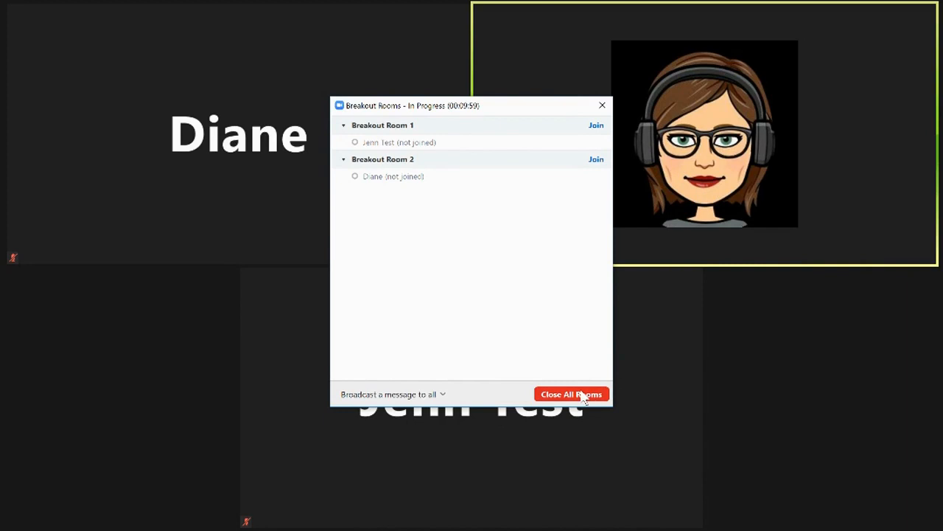
{"action": "left_click_drag", "start_coordinate": [528, 105], "coordinate": [852, 220]}
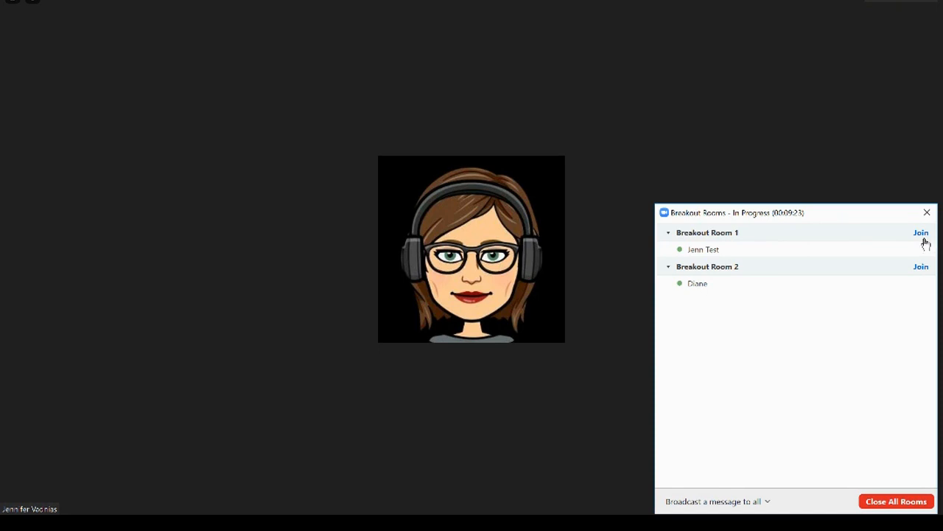
Join Breakout Room 1 as host and show the meeting window in full screen.
{"action": "mouse_move", "coordinate": [742, 249]}
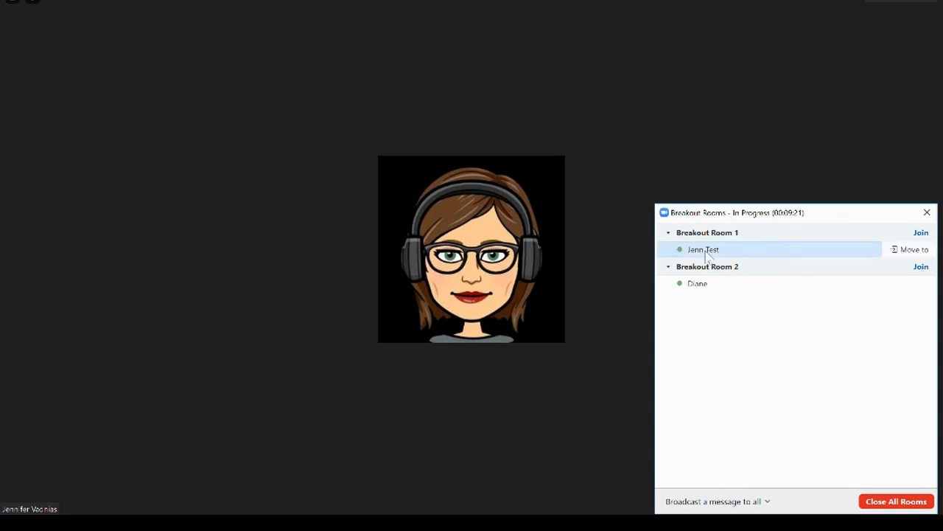
{"action": "left_click", "coordinate": [922, 235]}
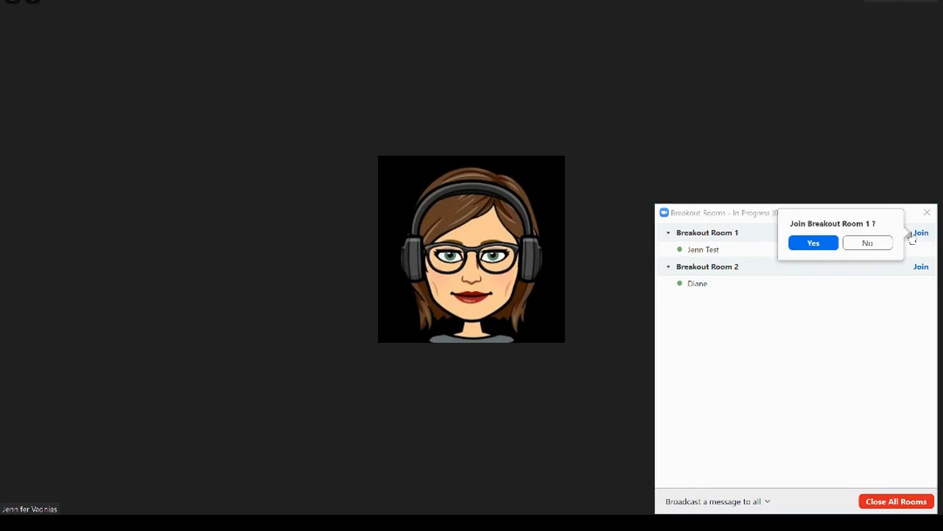
{"action": "left_click", "coordinate": [824, 243]}
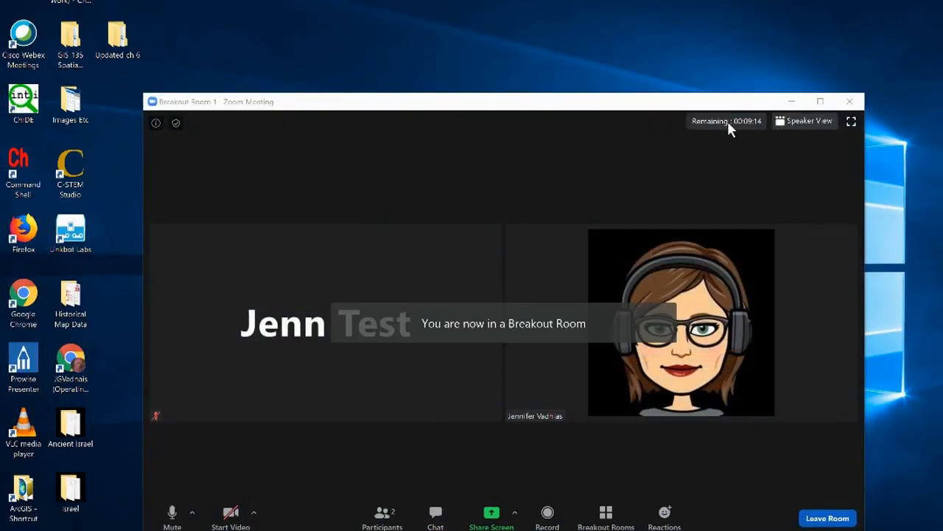
{"action": "left_click_drag", "start_coordinate": [608, 109], "coordinate": [597, 47]}
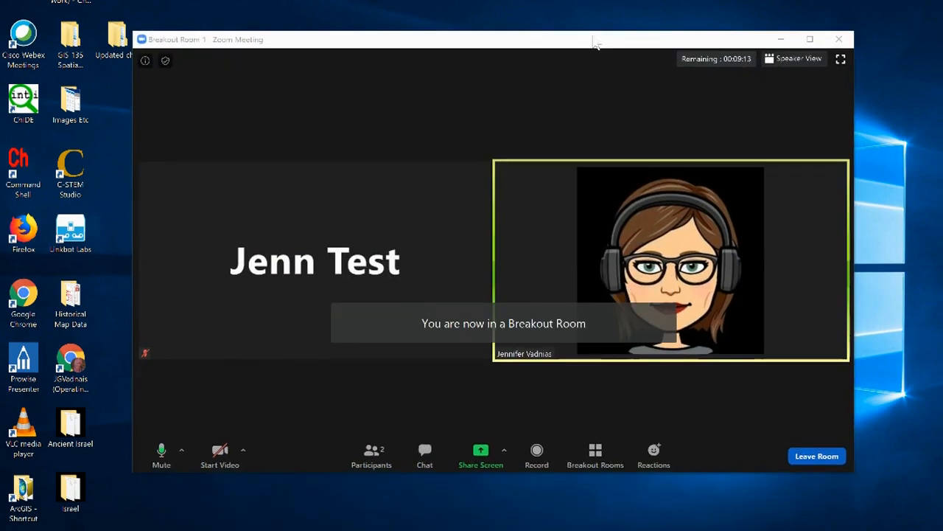
{"action": "left_click", "coordinate": [845, 59]}
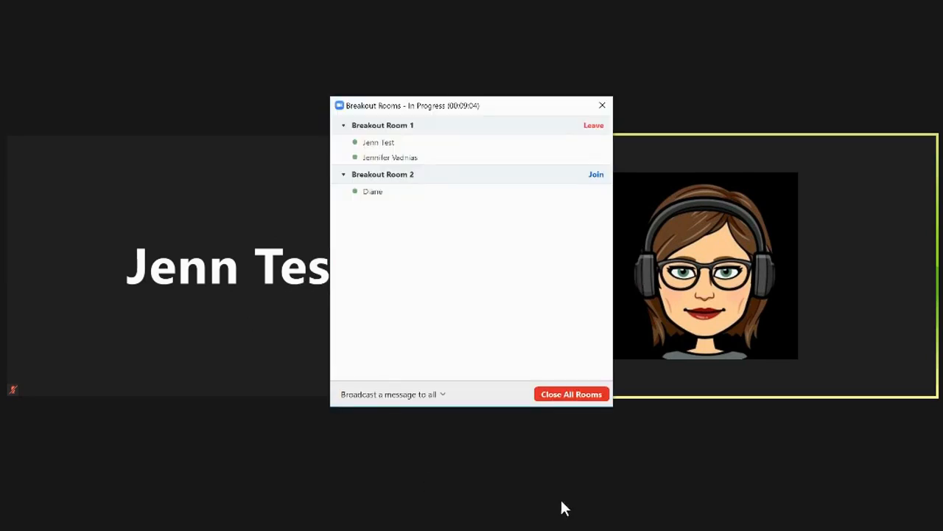
Switch from Breakout Room 1 to Breakout Room 2 and confirm joining it.
{"action": "mouse_move", "coordinate": [539, 195]}
{"action": "left_click", "coordinate": [598, 175]}
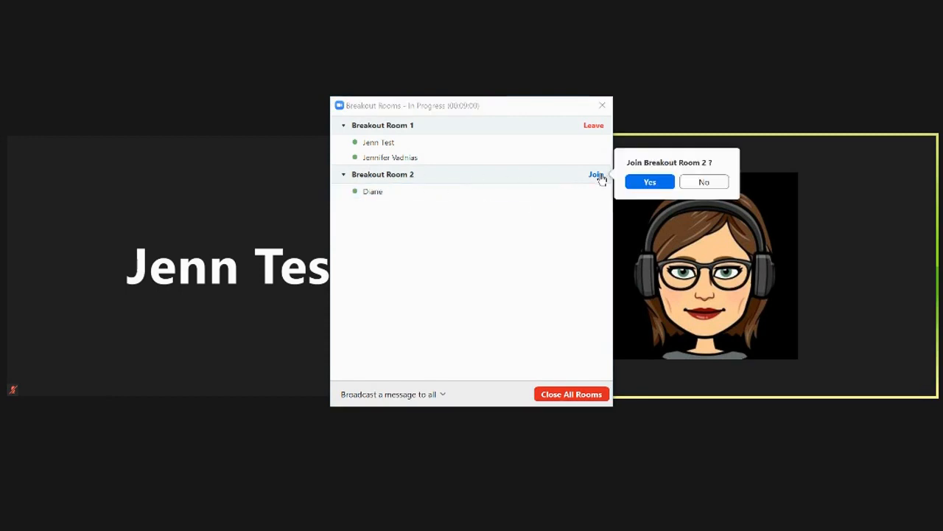
{"action": "left_click", "coordinate": [662, 183]}
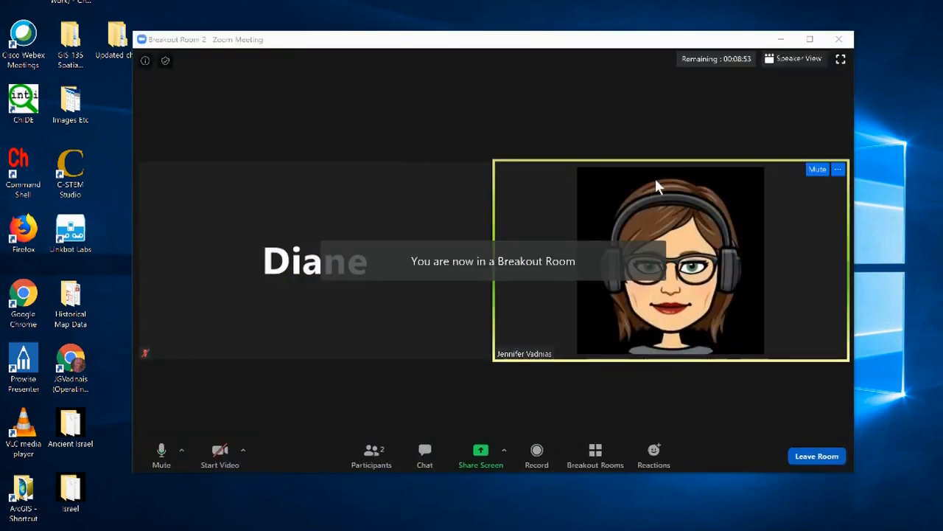
Leave Breakout Room 2 and return to the main session.
{"action": "left_click", "coordinate": [600, 466]}
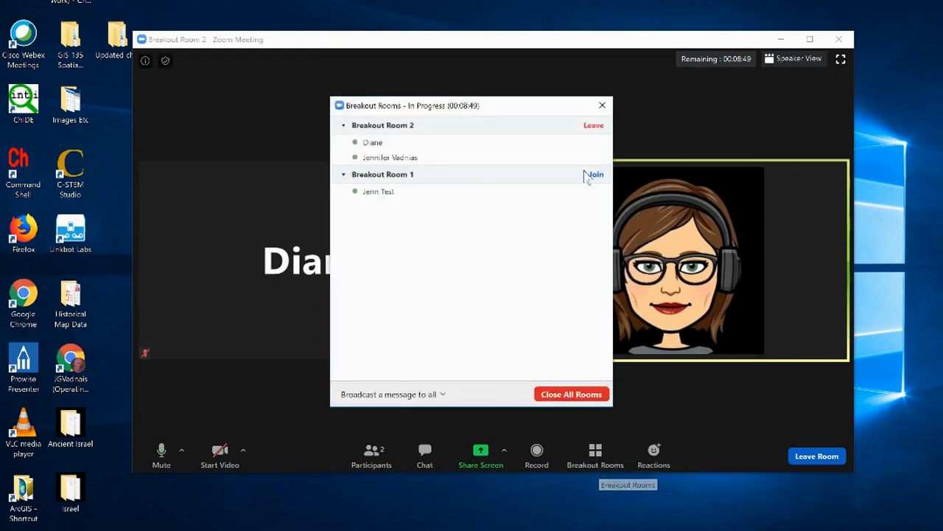
{"action": "left_click", "coordinate": [594, 127]}
{"action": "left_click", "coordinate": [649, 135]}
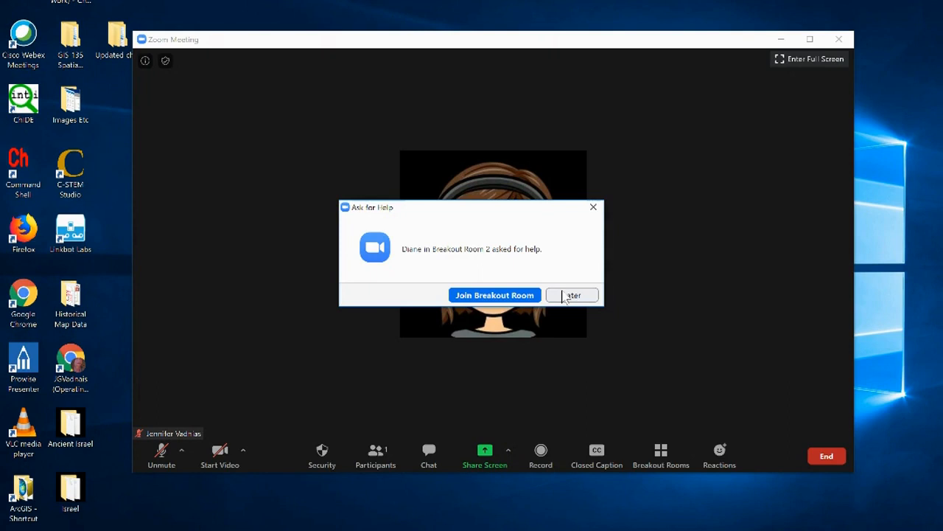
Answer the participant's help request by joining Breakout Room 2, and go back to the main session after helping.
{"action": "left_click", "coordinate": [491, 295]}
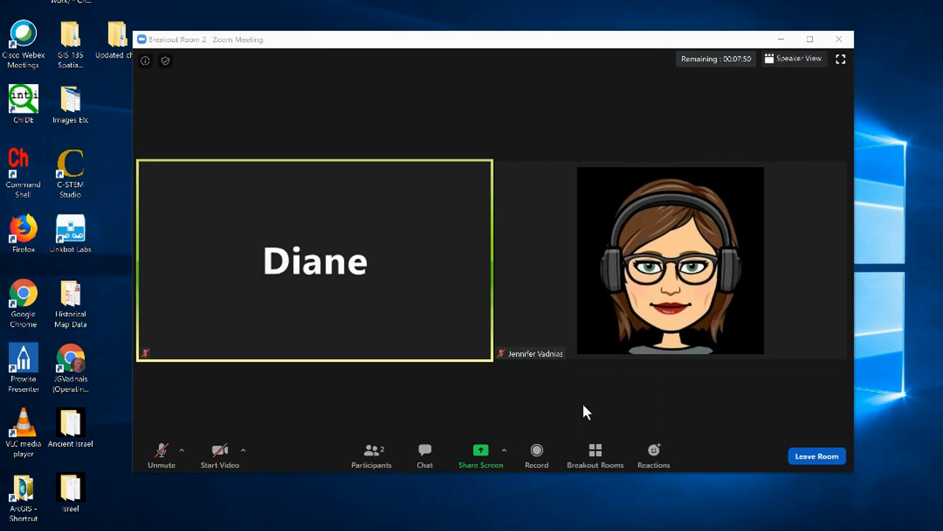
{"action": "left_click", "coordinate": [598, 459]}
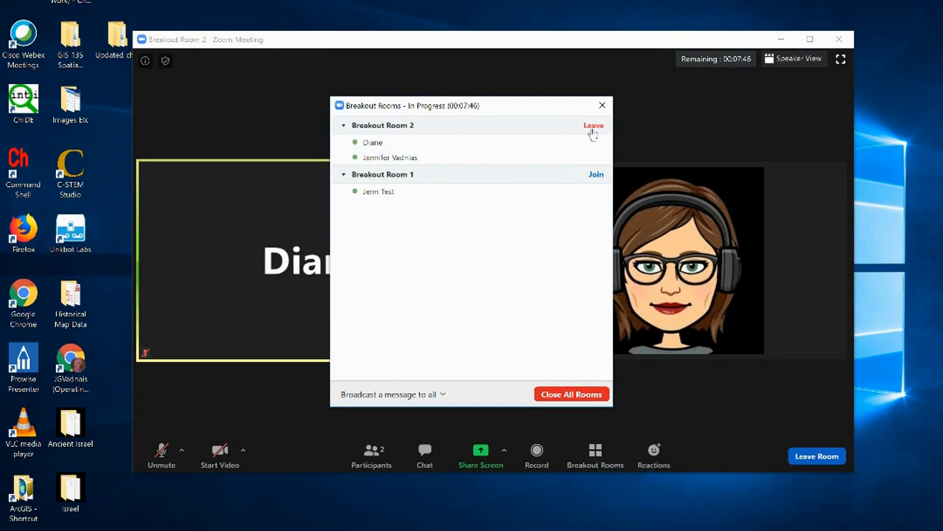
{"action": "left_click", "coordinate": [593, 127]}
{"action": "left_click", "coordinate": [651, 136]}
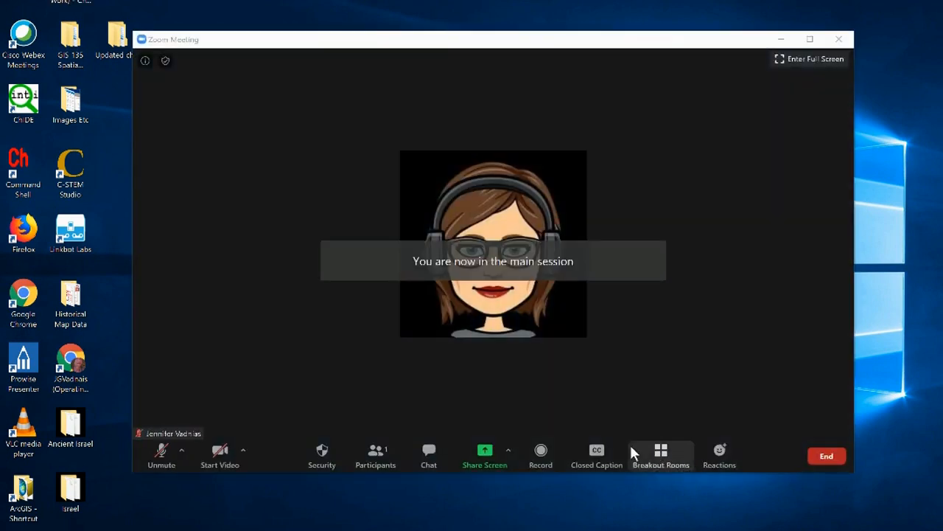
Broadcast the message "Great discussions. Let's regroup." to all breakout rooms.
{"action": "left_click", "coordinate": [660, 453]}
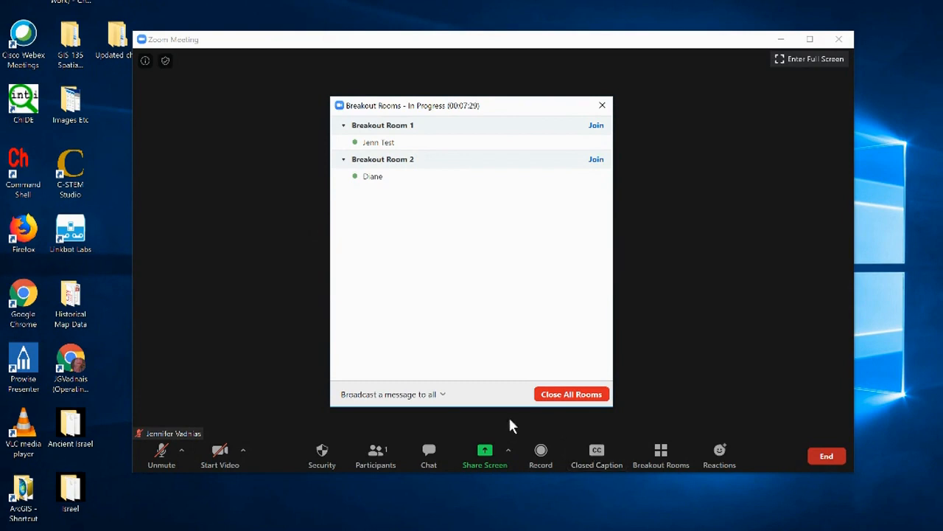
{"action": "left_click", "coordinate": [388, 394]}
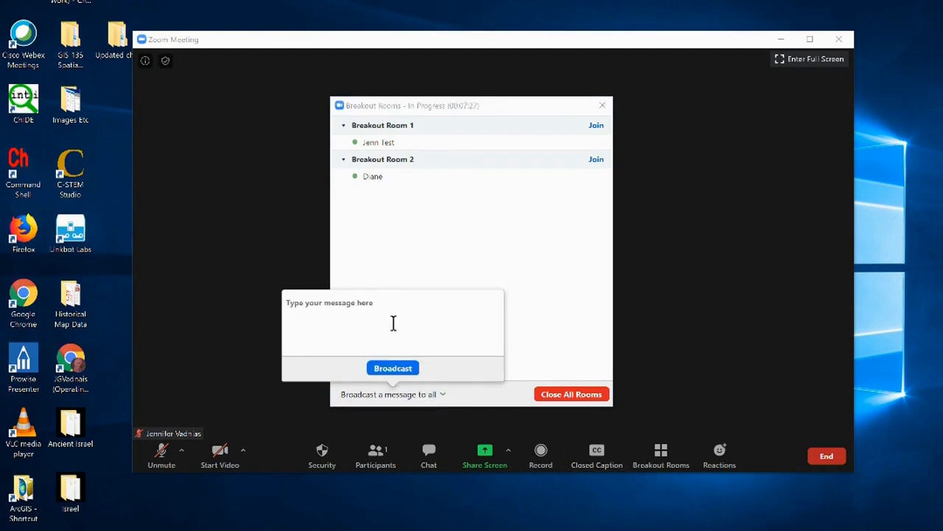
{"action": "type", "text": "Great discussions.  Let's regro"}
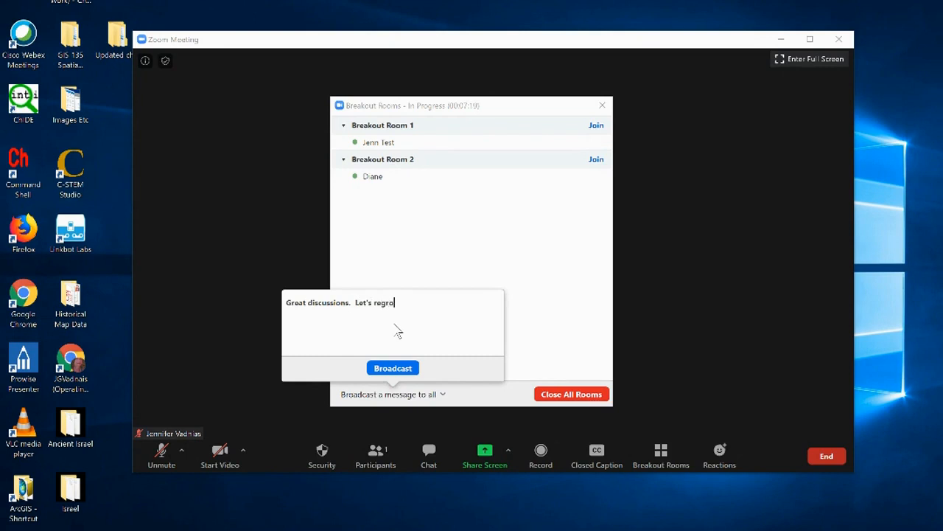
{"action": "type", "text": "up."}
{"action": "left_click", "coordinate": [393, 368]}
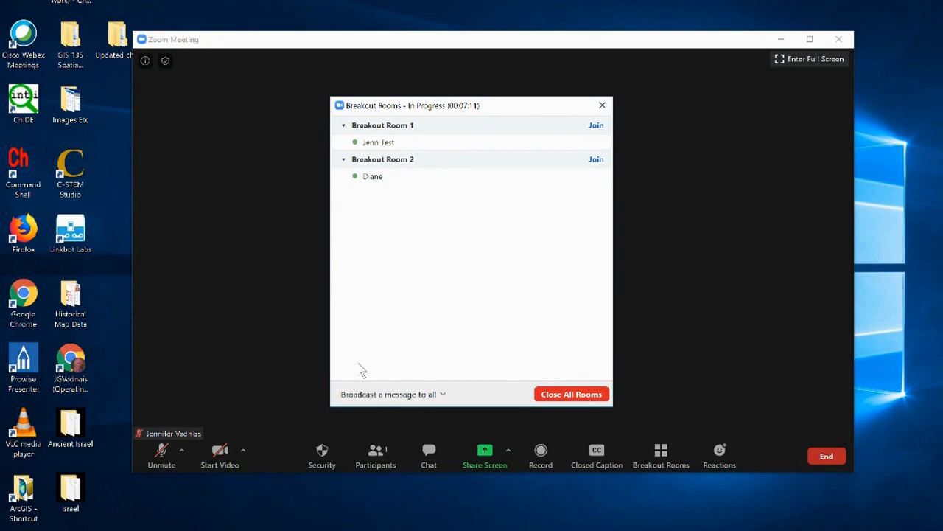
Close all breakout rooms and move the Breakout Rooms window away from the participant tiles.
{"action": "left_click", "coordinate": [578, 394]}
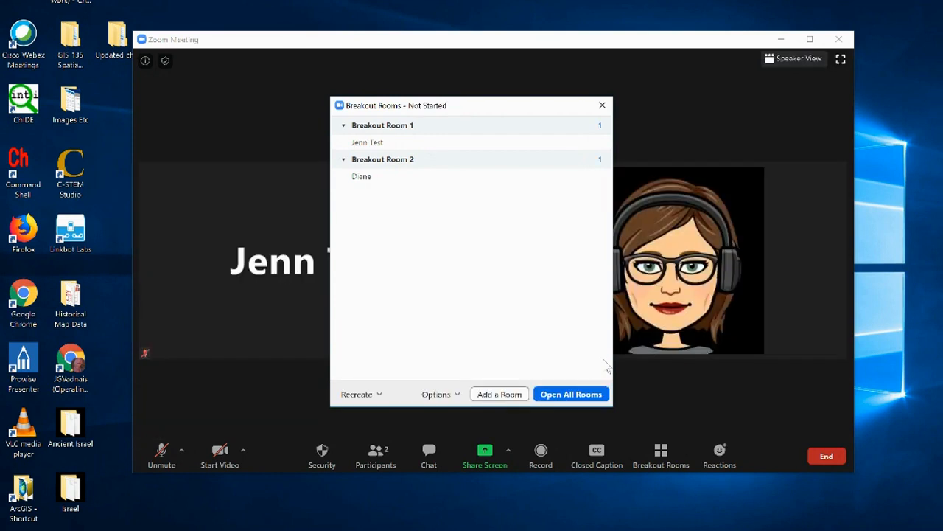
{"action": "left_click_drag", "start_coordinate": [520, 109], "coordinate": [851, 275]}
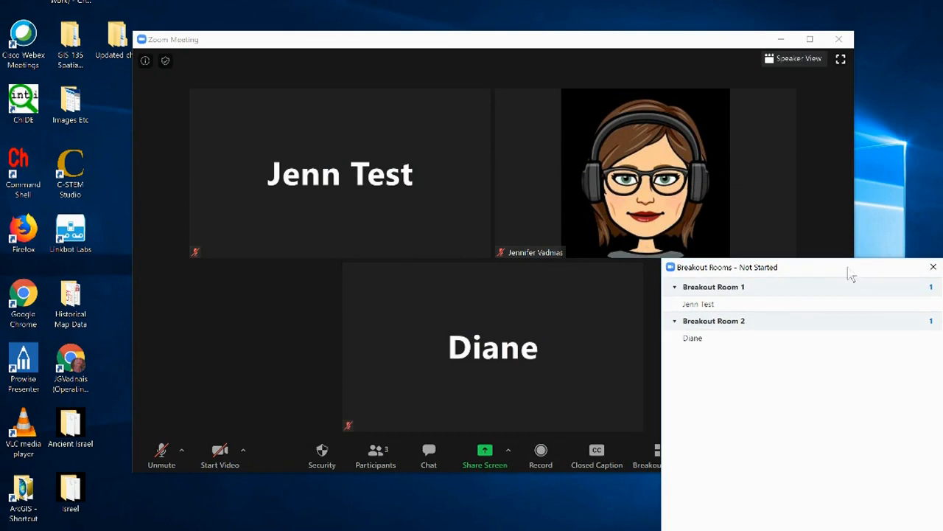
Examine the rename and delete options for each breakout room and the settings for recreating all rooms.
{"action": "mouse_move", "coordinate": [835, 298]}
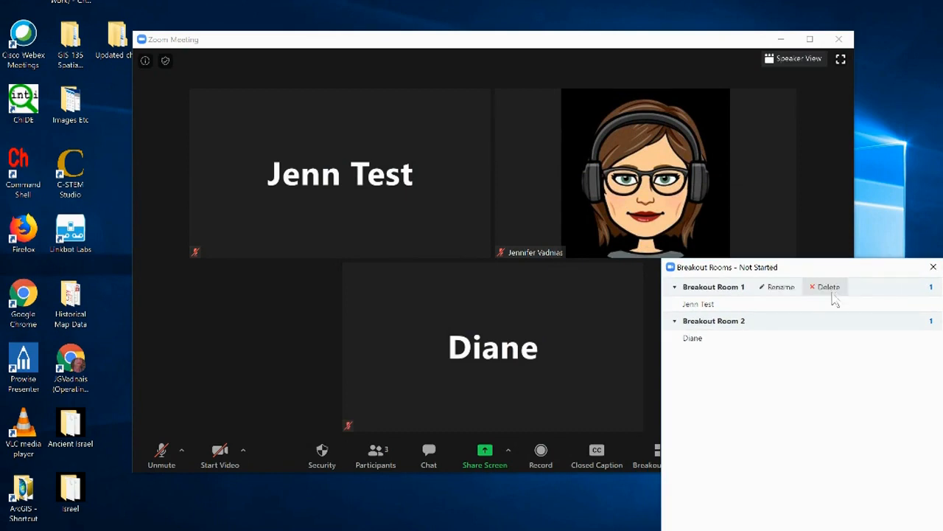
{"action": "left_click_drag", "start_coordinate": [825, 270], "coordinate": [806, 86]}
{"action": "mouse_move", "coordinate": [773, 140]}
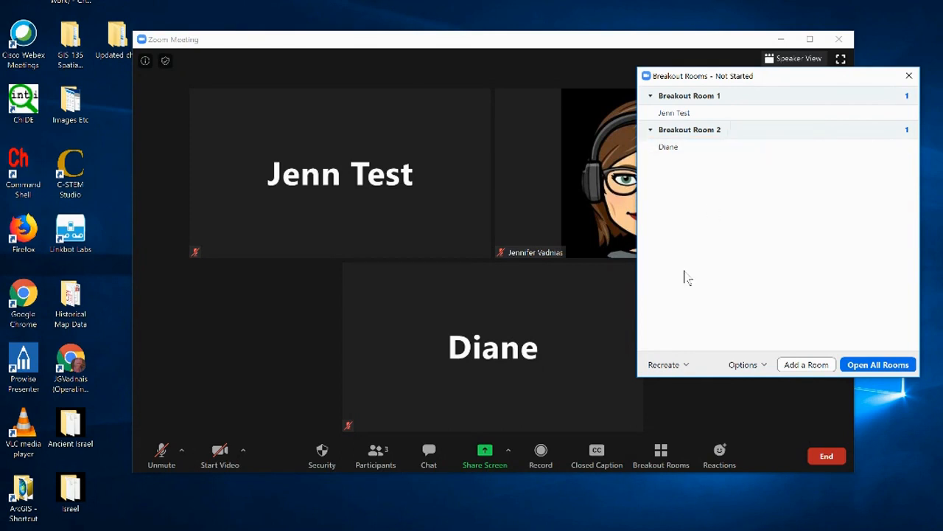
{"action": "left_click", "coordinate": [688, 370]}
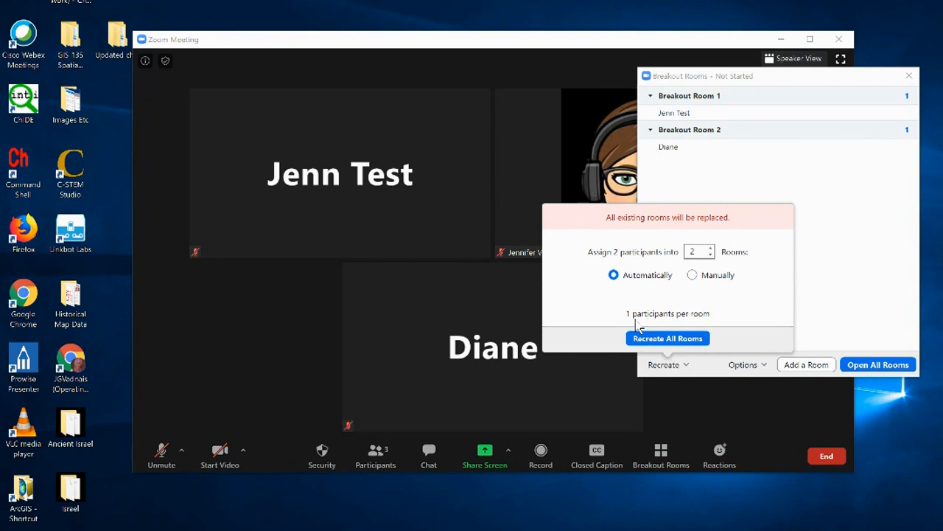
{"action": "left_click", "coordinate": [741, 396]}
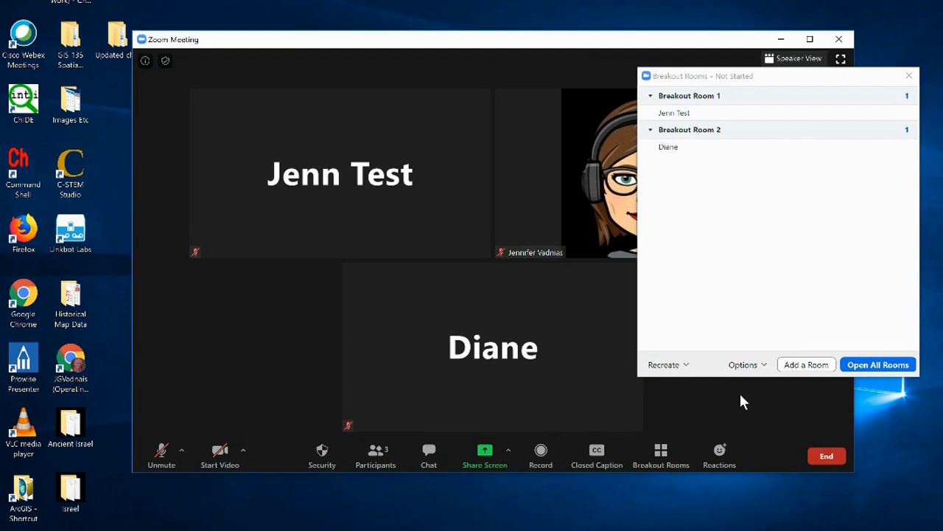
Close the Breakout Rooms window and bring up the choices for ending the meeting.
{"action": "left_click", "coordinate": [910, 77]}
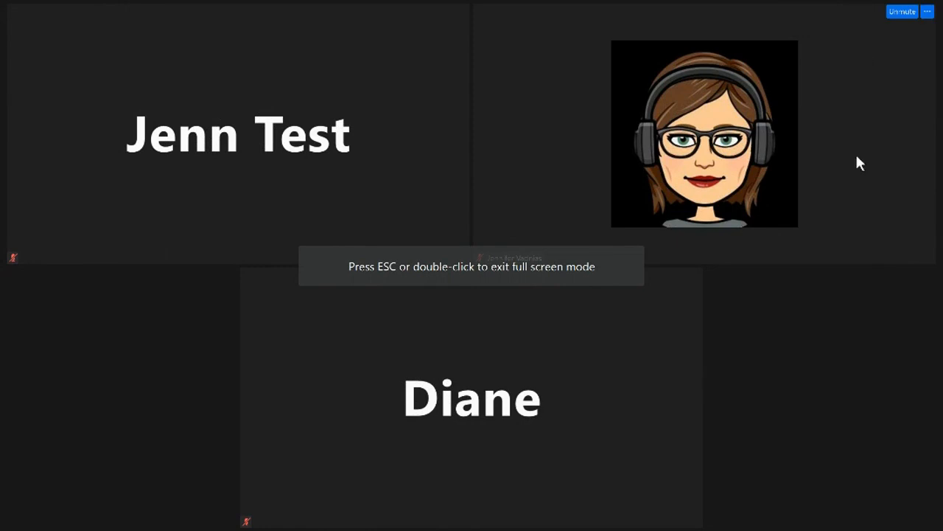
{"action": "left_click", "coordinate": [922, 516]}
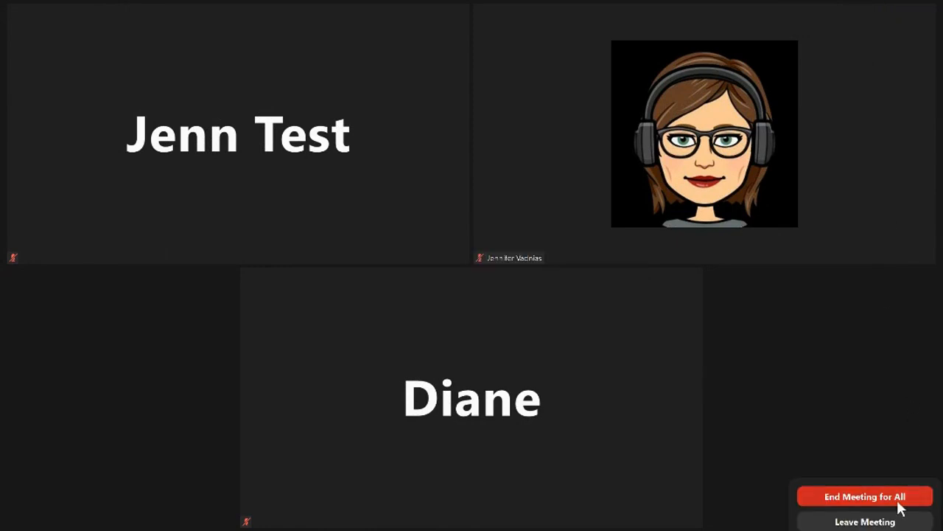